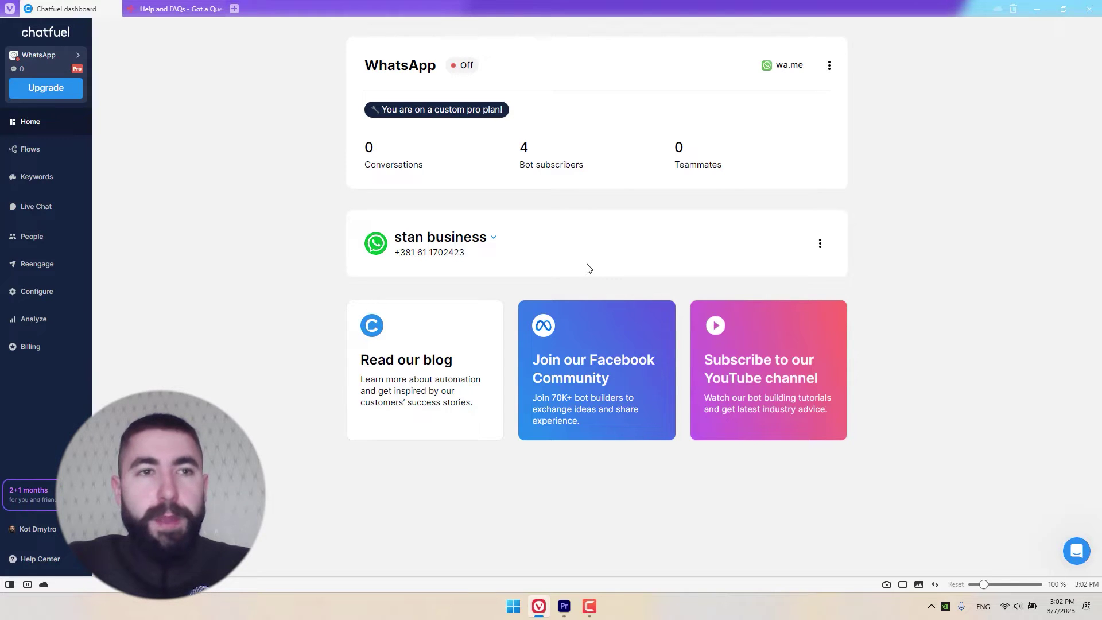
Step: Switch from the WhatsApp dashboard to the Flows page, where the flow group is still empty
left_click(39, 155)
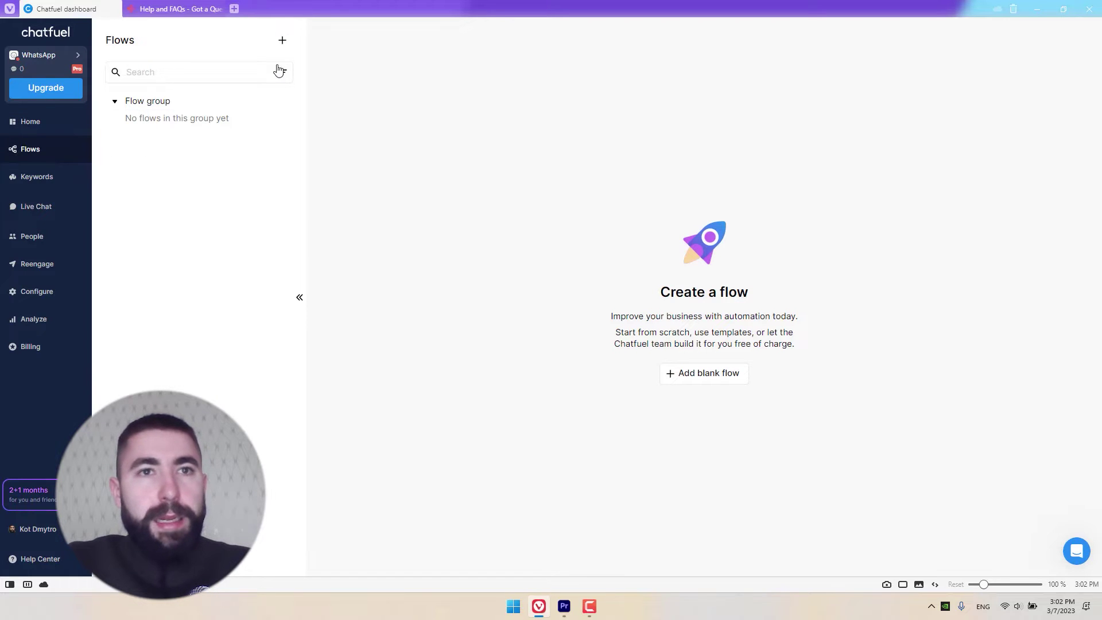
left_click(284, 42)
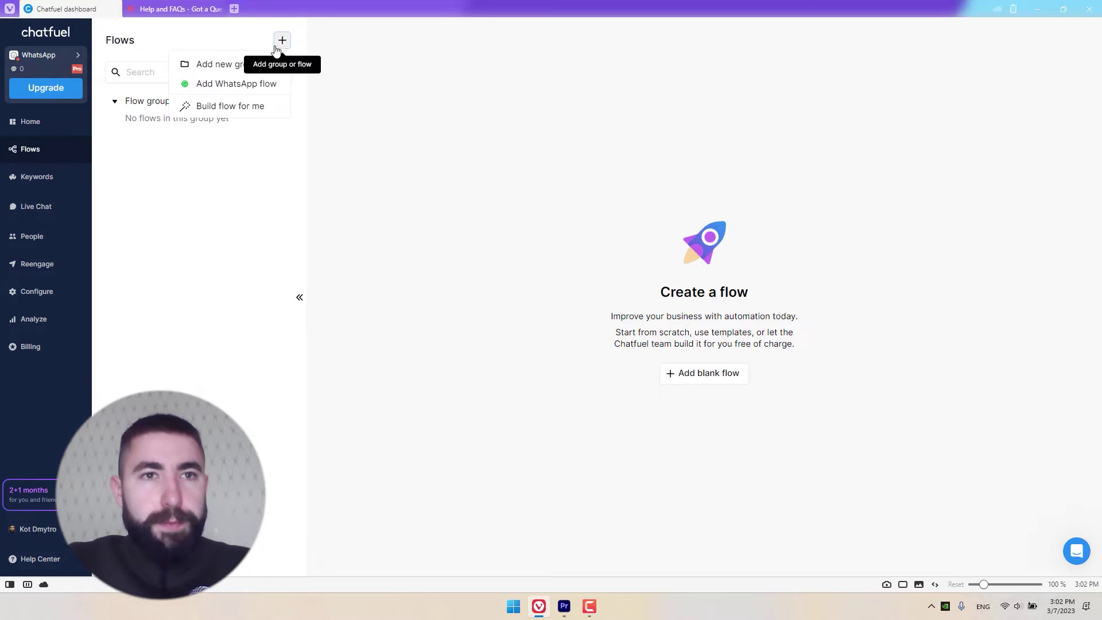
Step: Create a new WhatsApp flow with a Bot Link entry point placed left of the Flow block
left_click(220, 90)
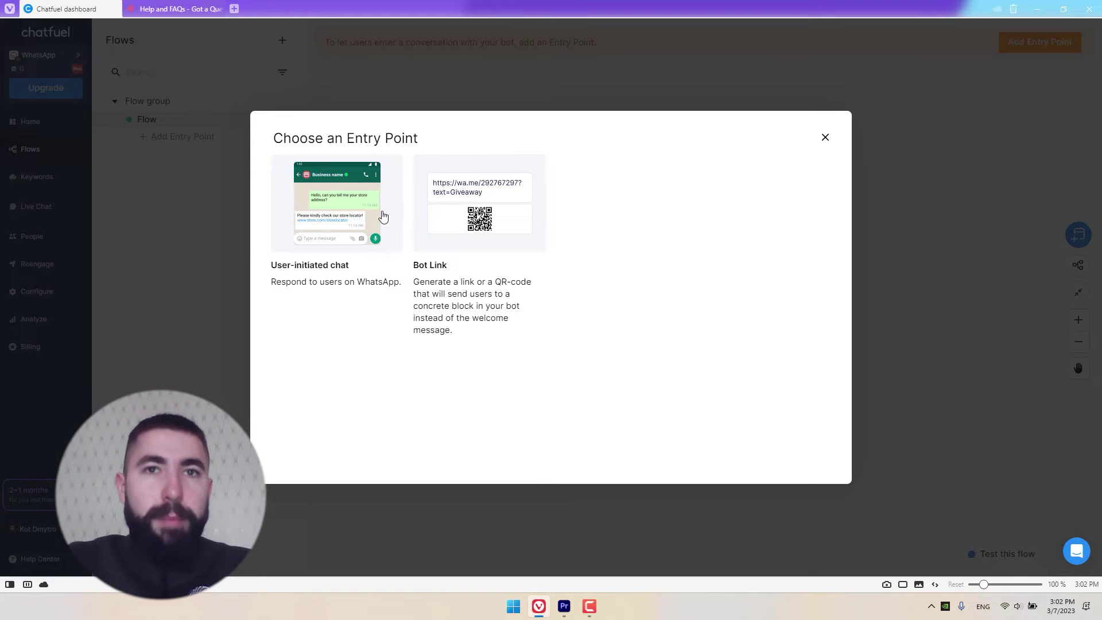
left_click(473, 224)
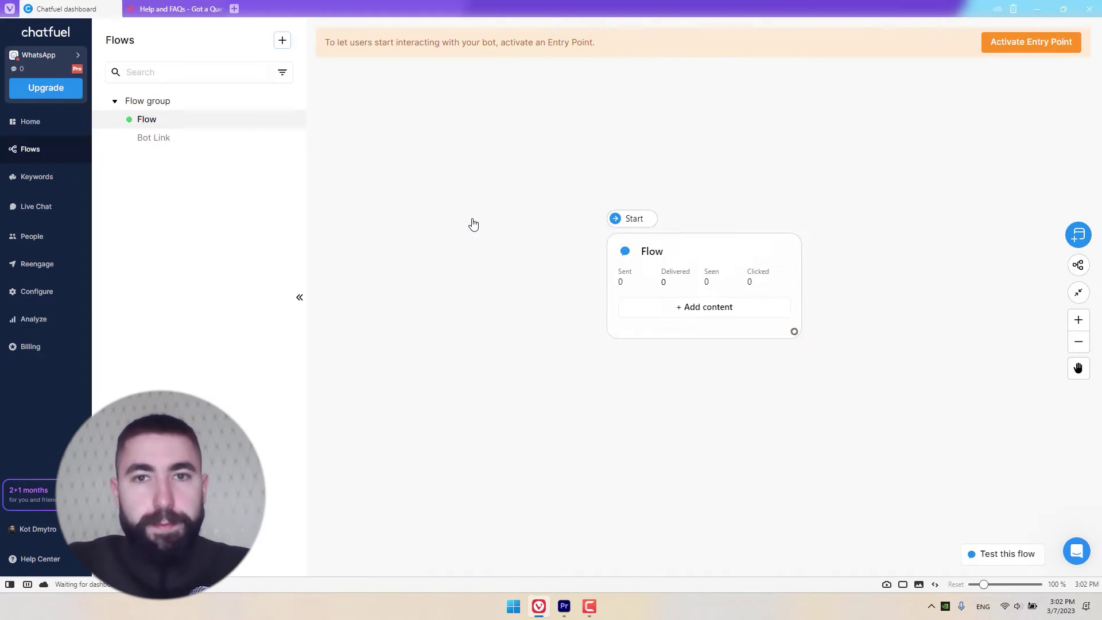
left_click_drag(819, 339, 502, 199)
left_click_drag(700, 317, 534, 290)
scroll(699, 265, "up", 1)
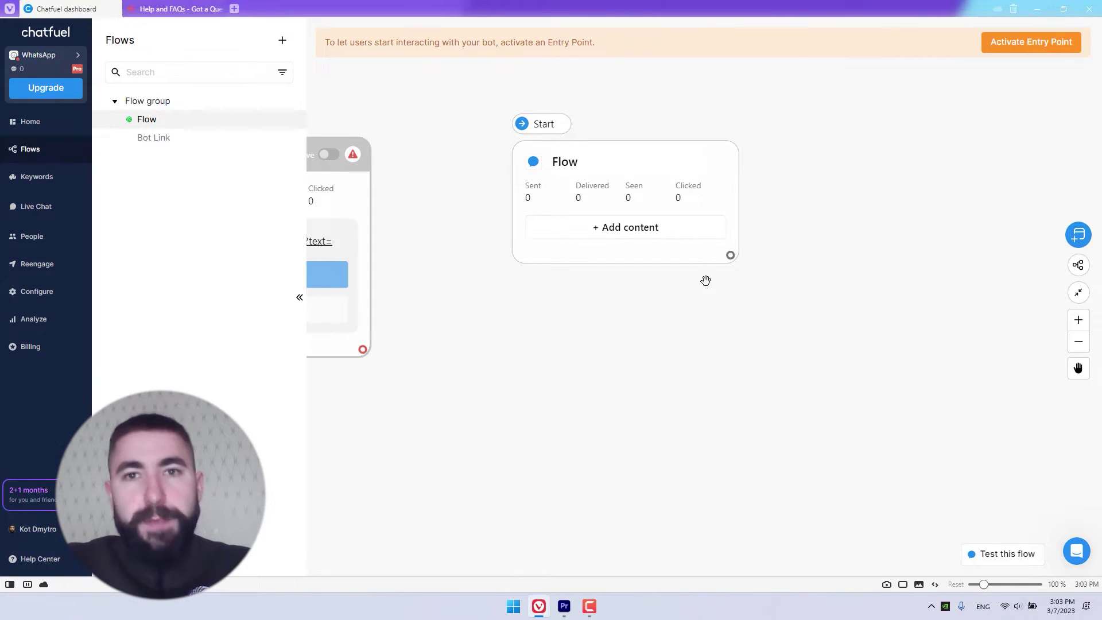
Step: Add a Text + Buttons block to the Flow block reading 'Hello. How can we help you?'
left_click(633, 235)
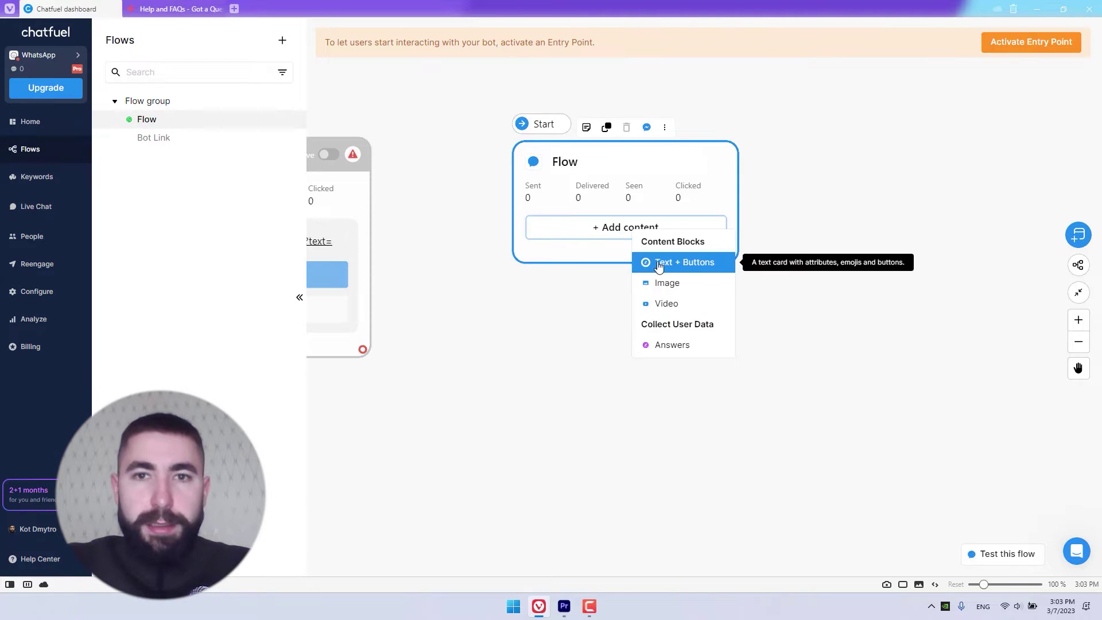
left_click(677, 267)
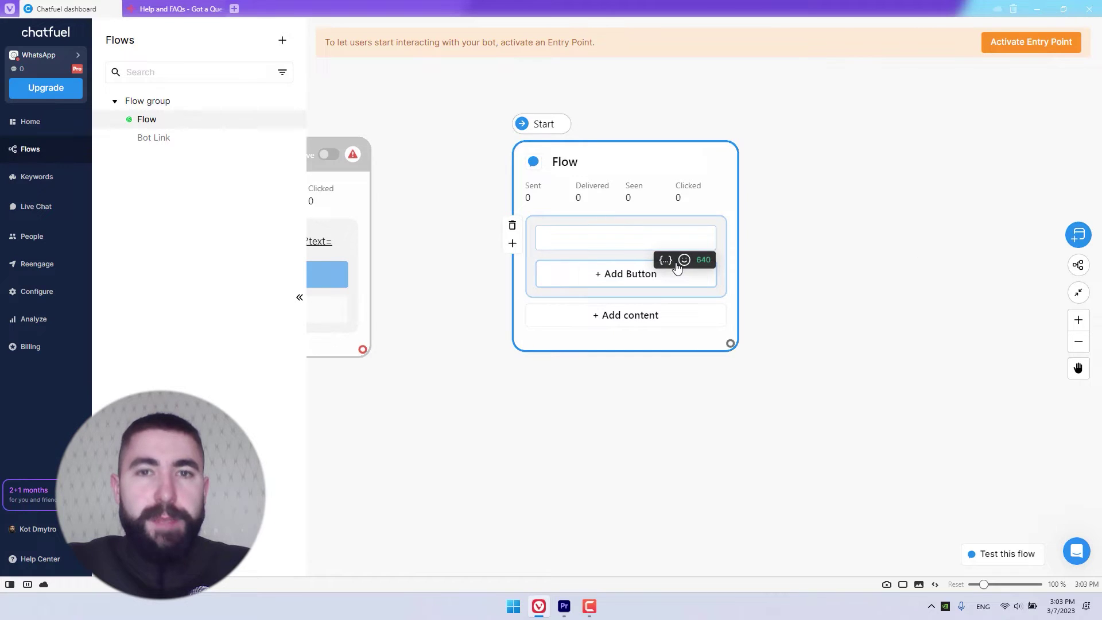
type("He")
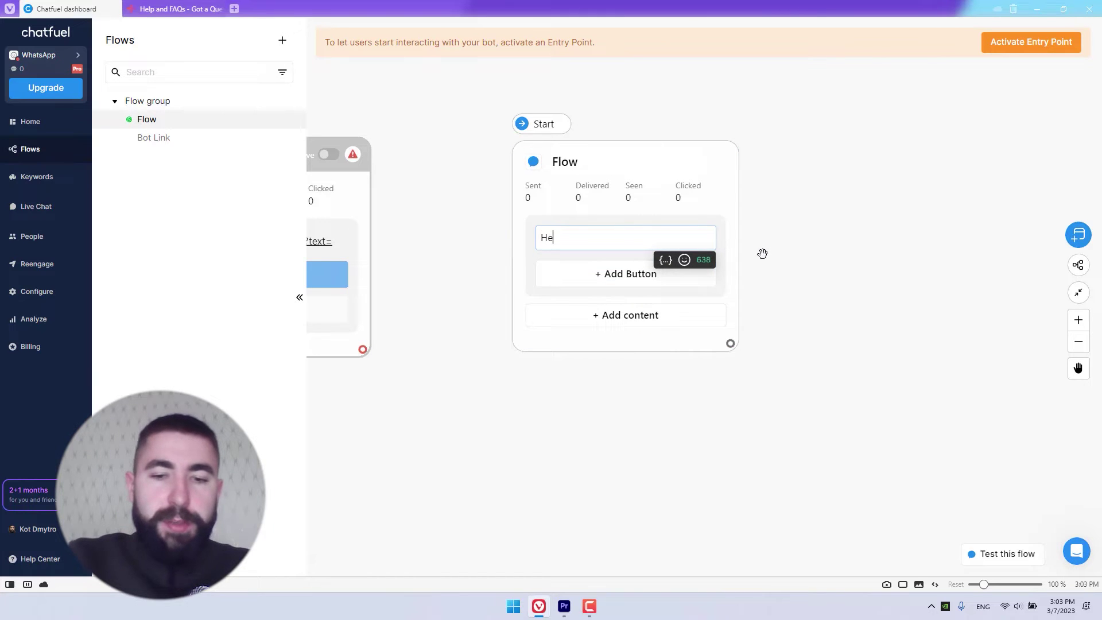
type("llo. How ")
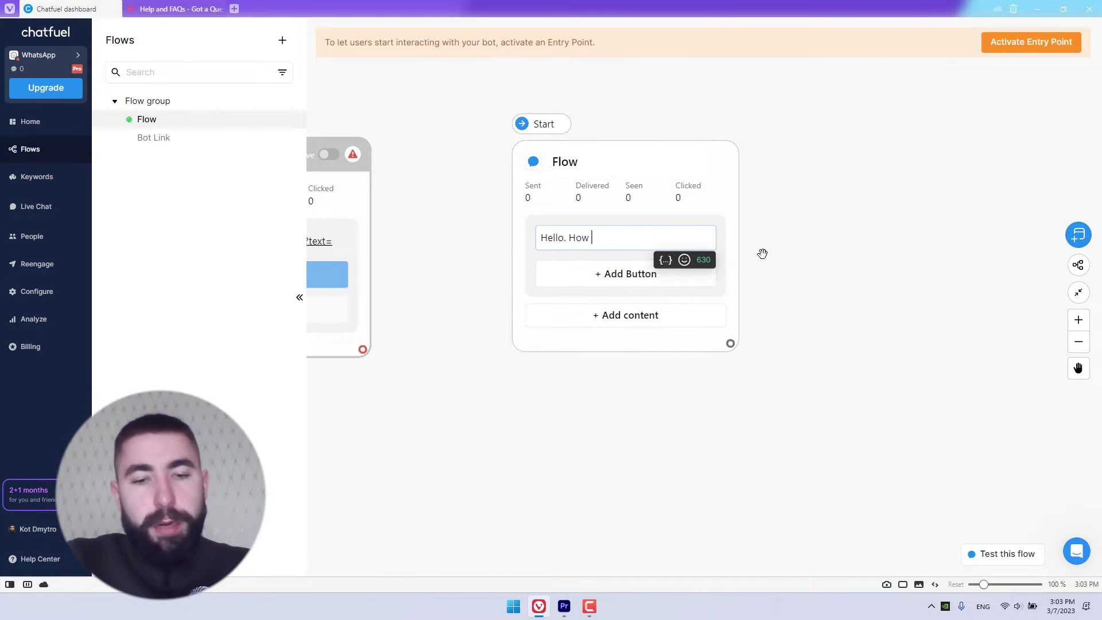
type("can we help you?")
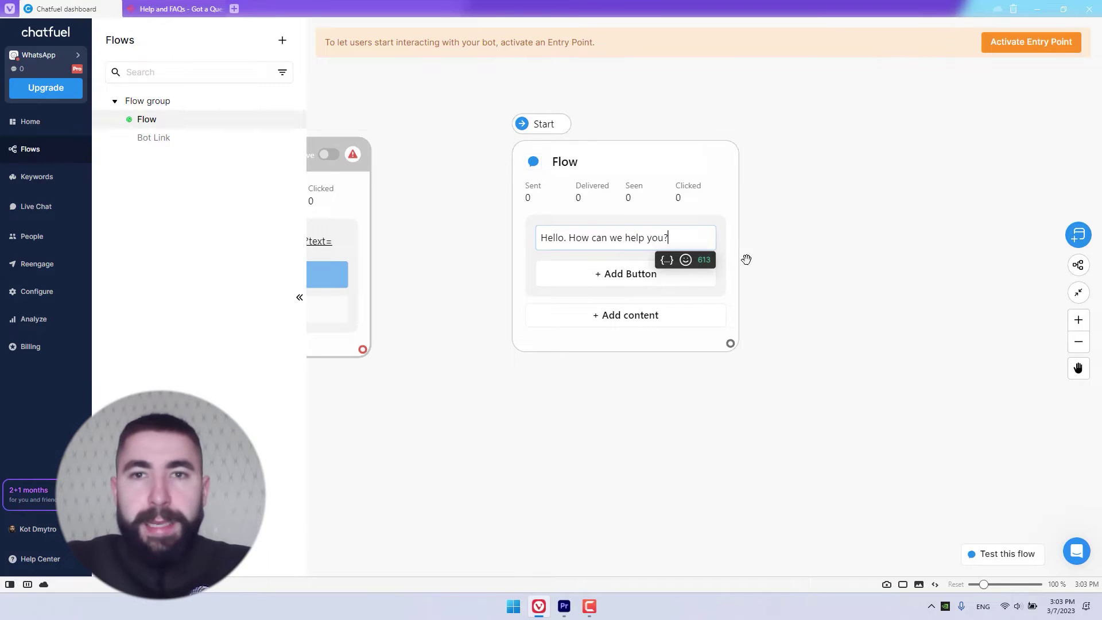
left_click(728, 262)
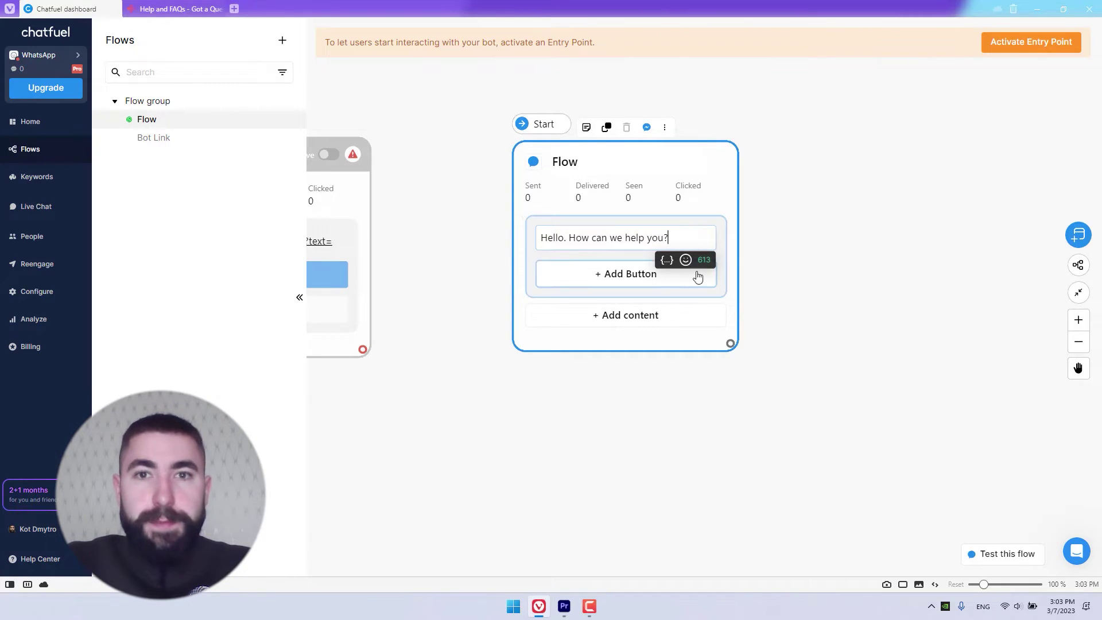
Step: Add three reply buttons under the greeting: Products, Delivery and Make an order
left_click(633, 276)
type("Products")
left_click(634, 311)
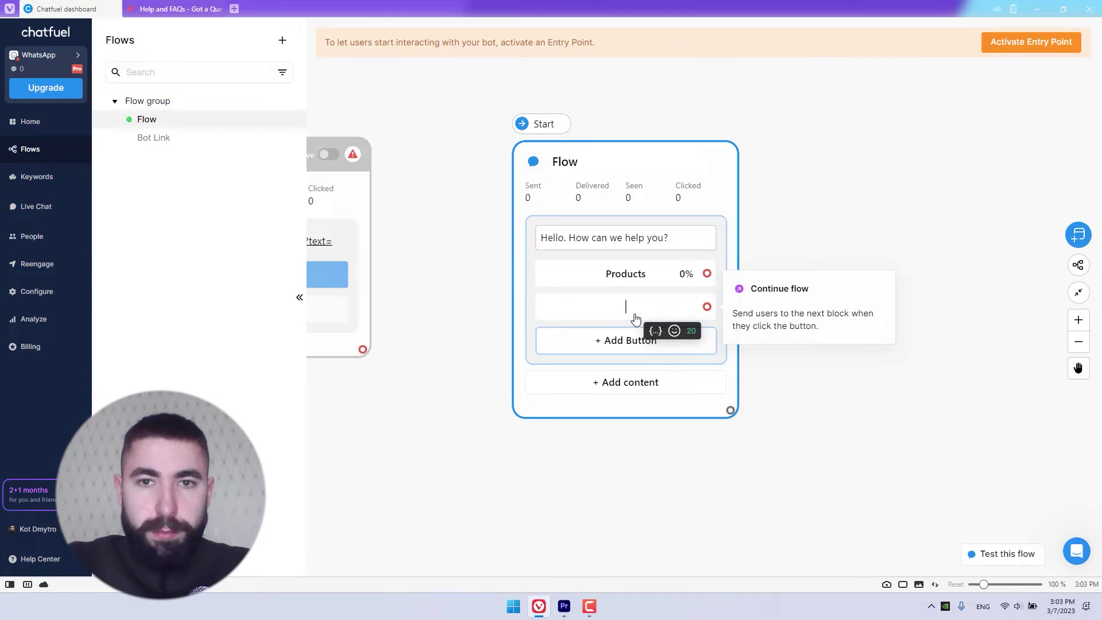
type("Delivery")
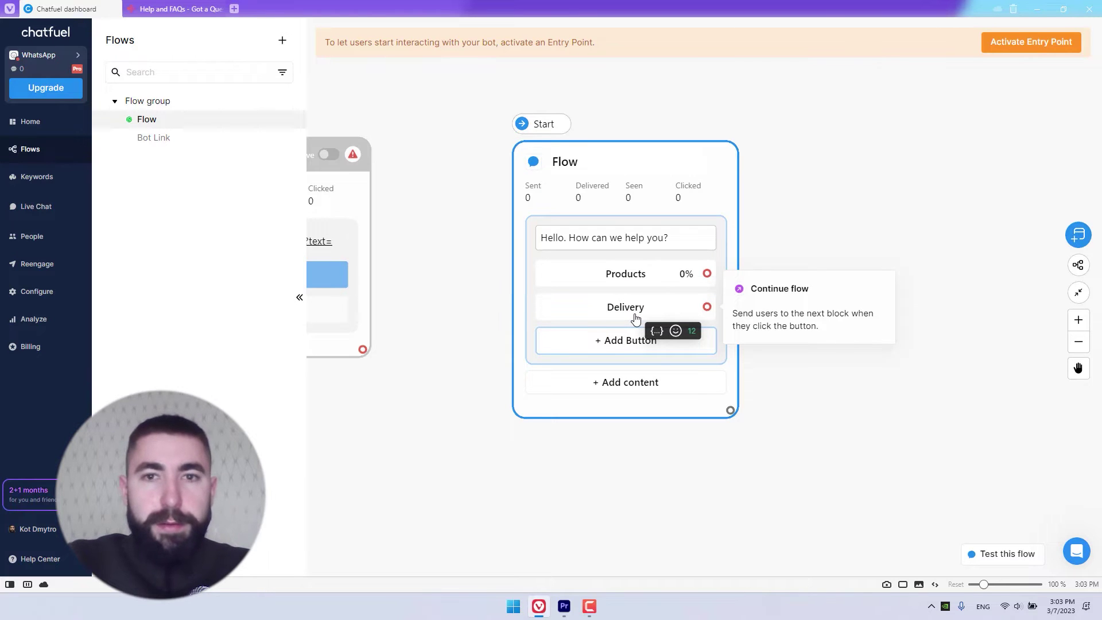
left_click(639, 342)
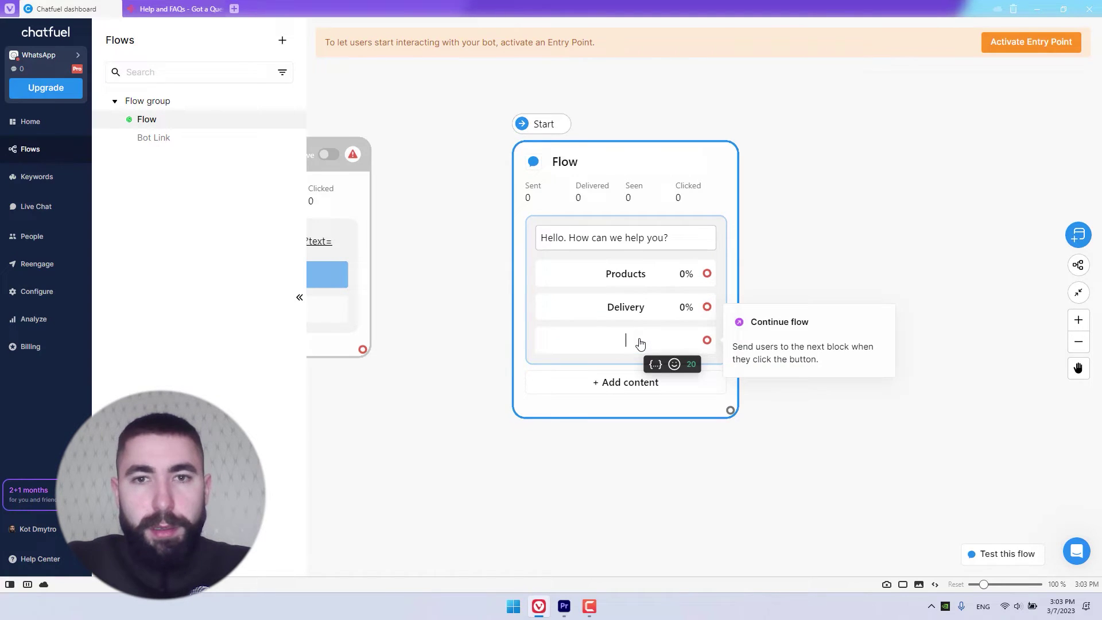
type("Make")
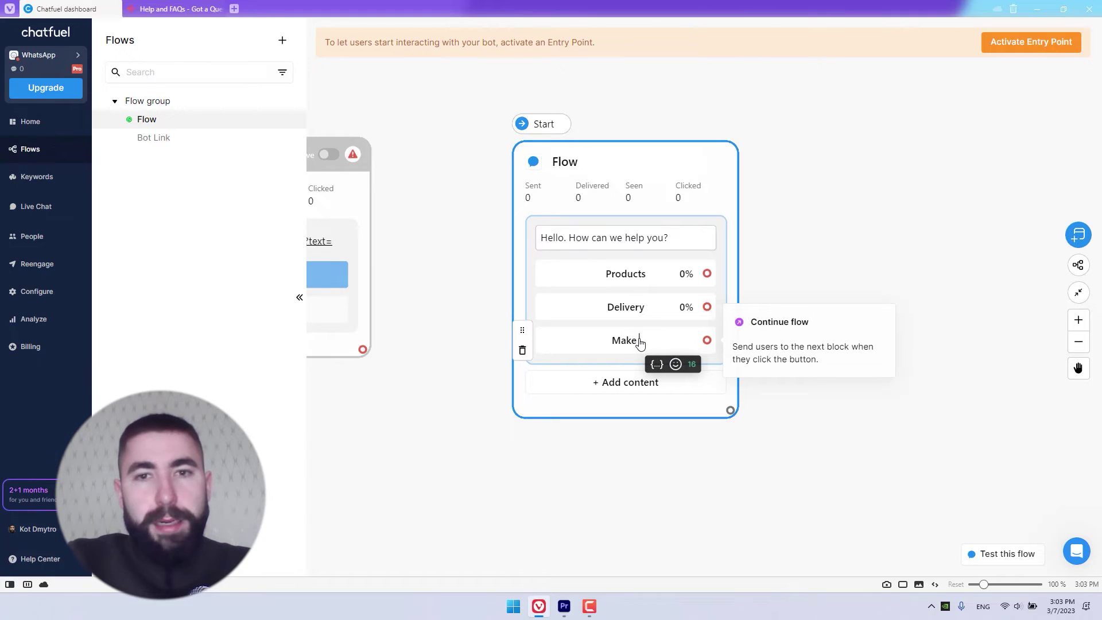
type(" an order")
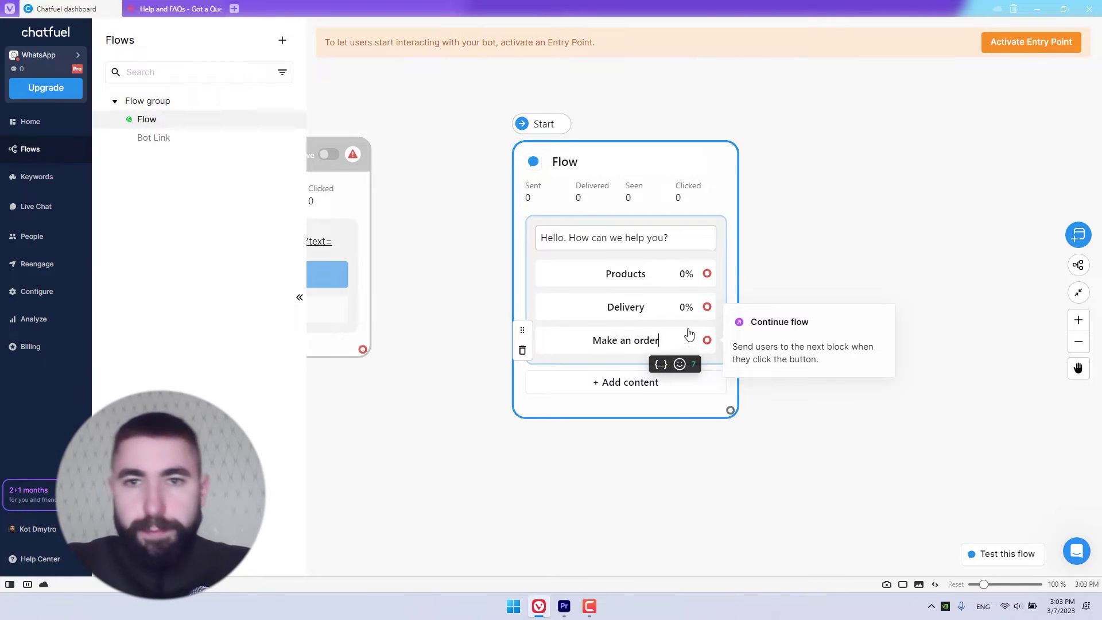
left_click(843, 247)
left_click_drag(843, 248, 766, 279)
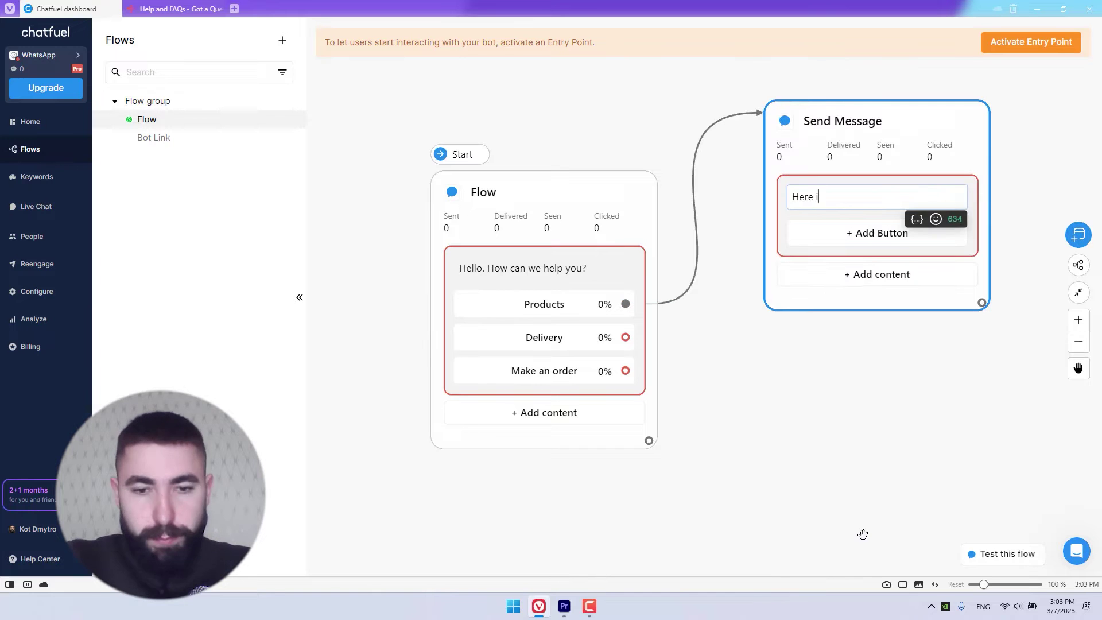
Step: Fill the linked replies: product list, 3-day US delivery note, and ordering by website, phone or WhatsApp
type("is our current list of products:")
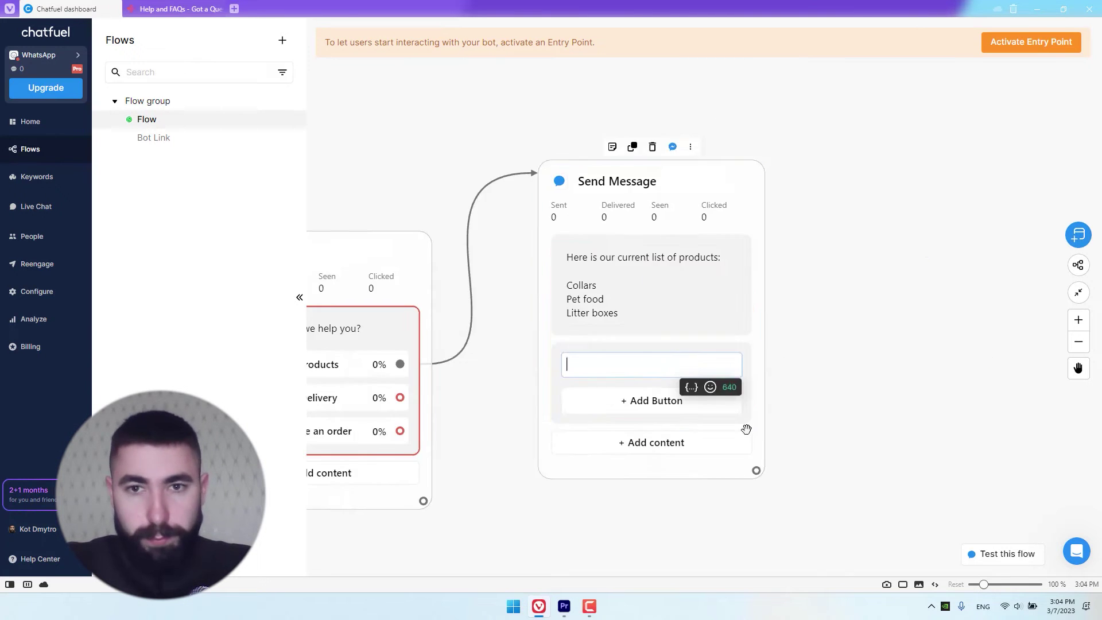
type("We deliver all over the US within 3 days.")
type("You can make an order on our website")
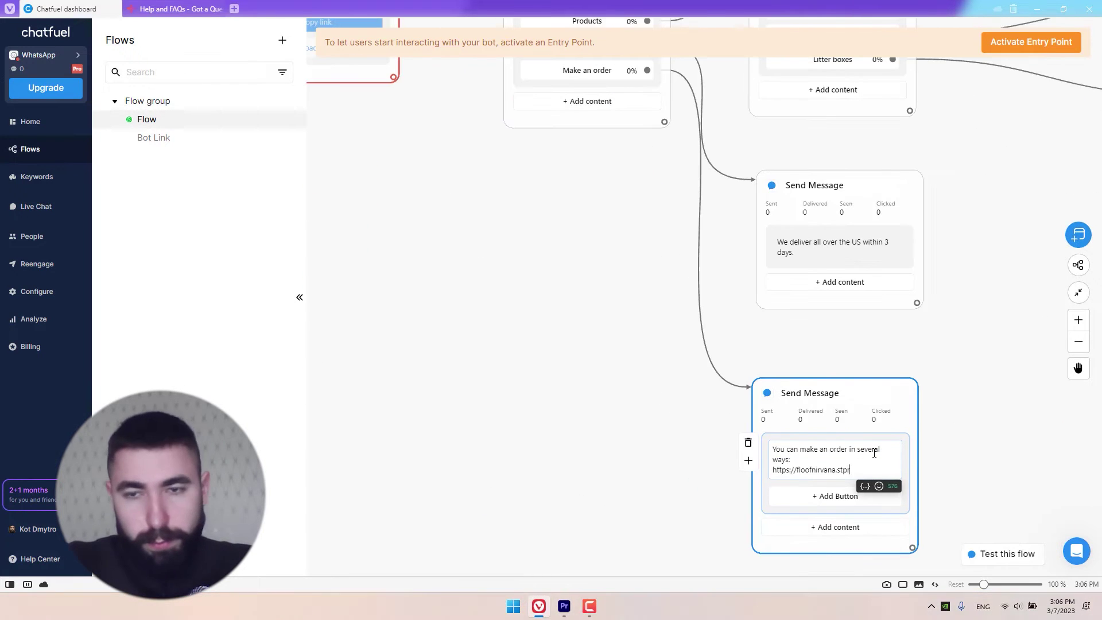
type("• here in WhatsApp")
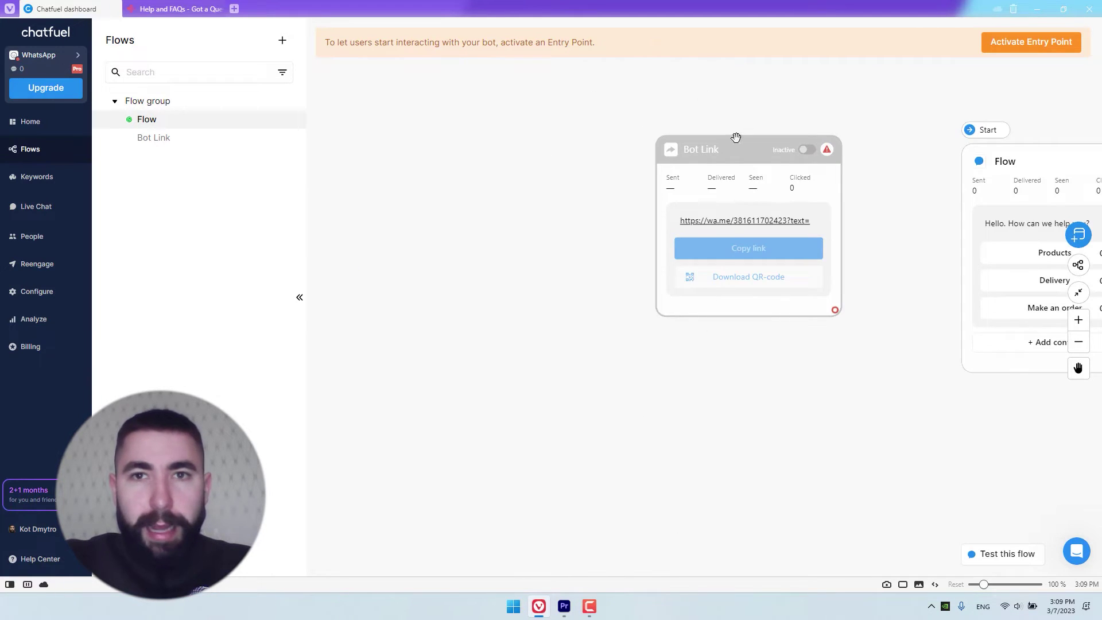
Step: Add a User-initiated chat entry point from the canvas context menu
left_click(714, 154)
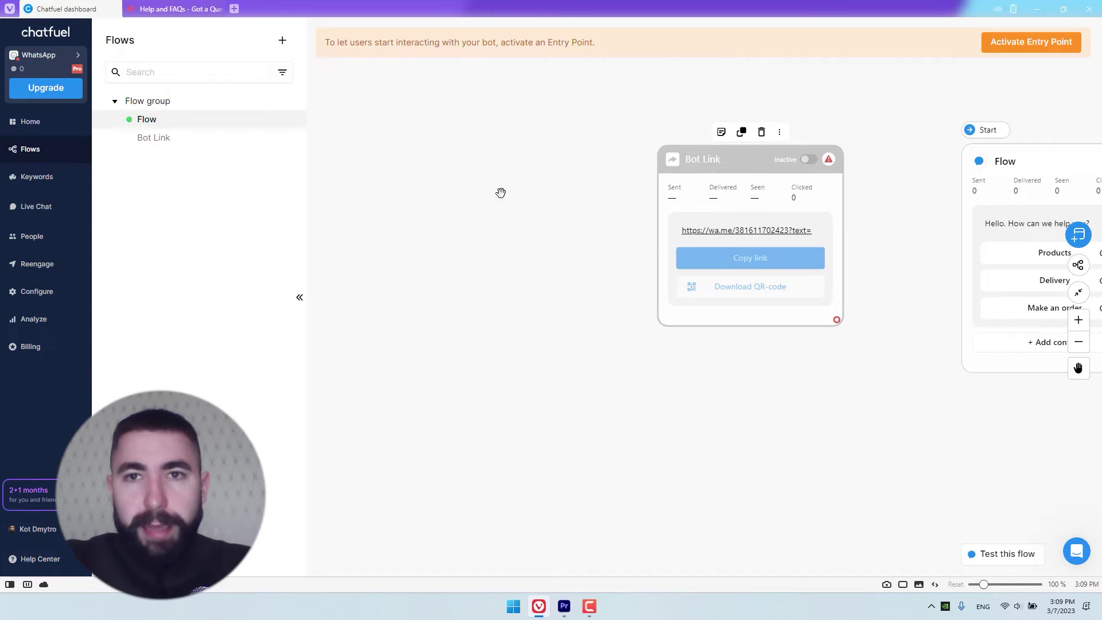
right_click(381, 189)
mouse_move(433, 235)
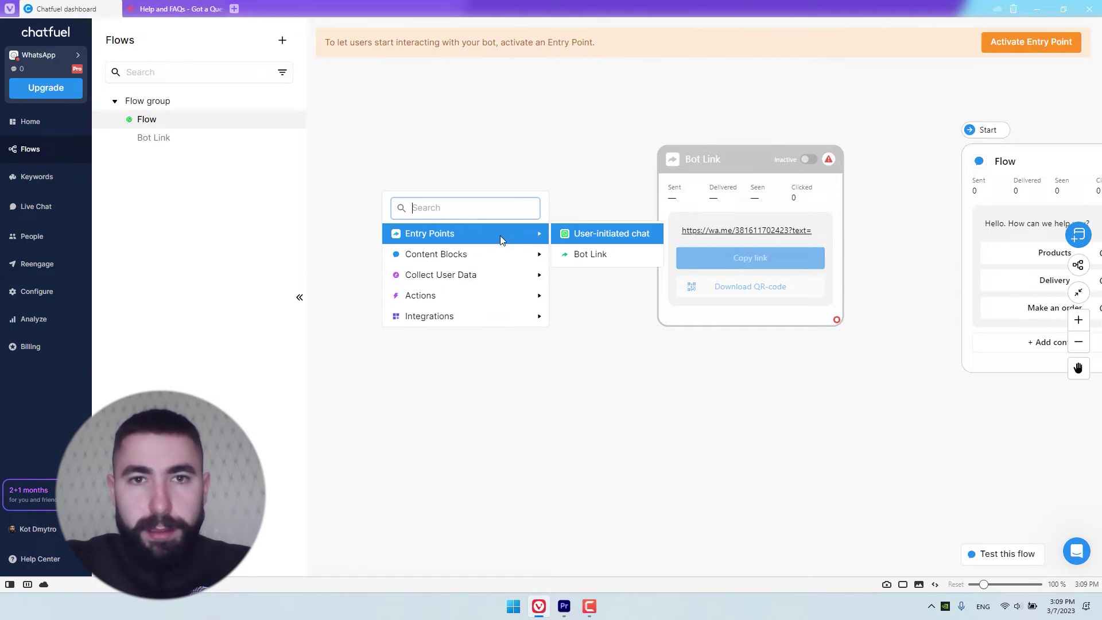
left_click(582, 241)
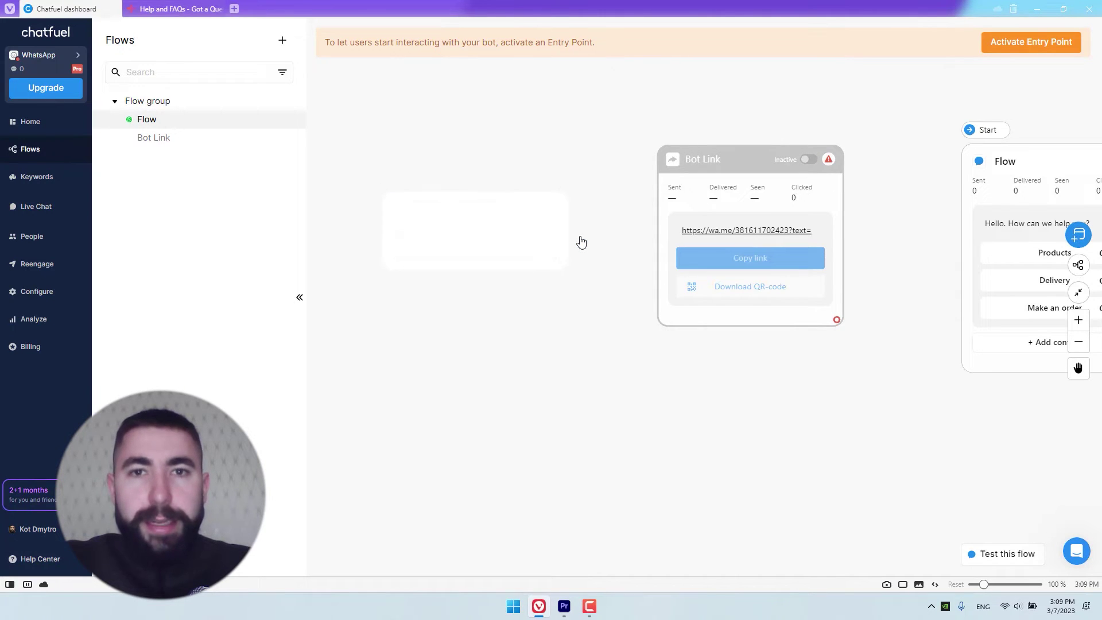
Step: Place User-initiated chat above Bot Link and connect it to the greeting Flow block
left_click_drag(721, 180, 718, 297)
left_click_drag(443, 205, 712, 145)
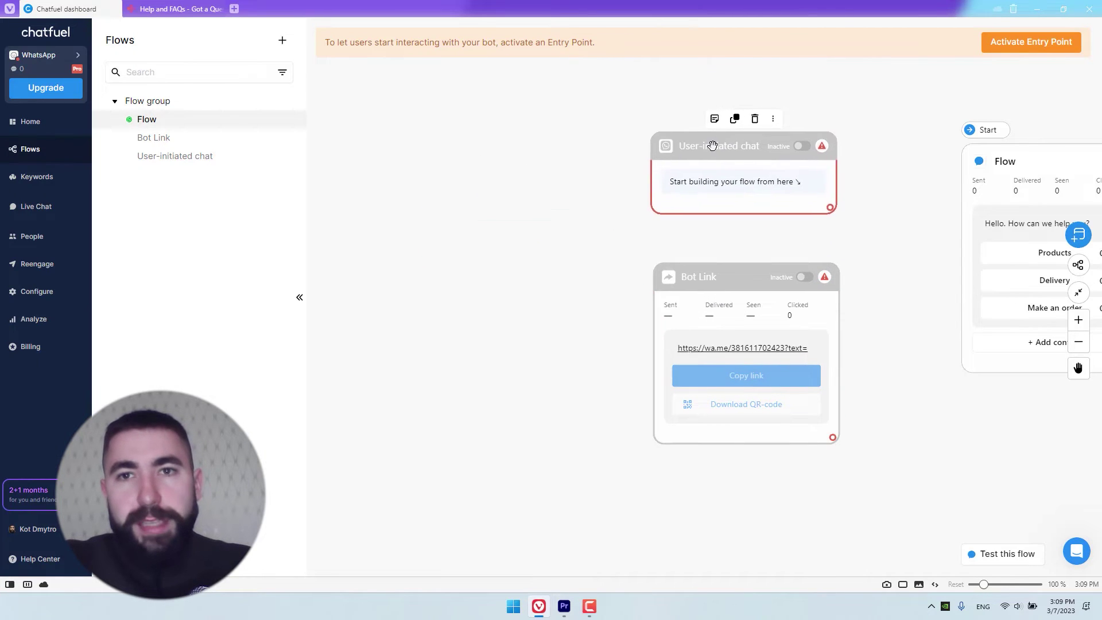
scroll(608, 190, "up", 3)
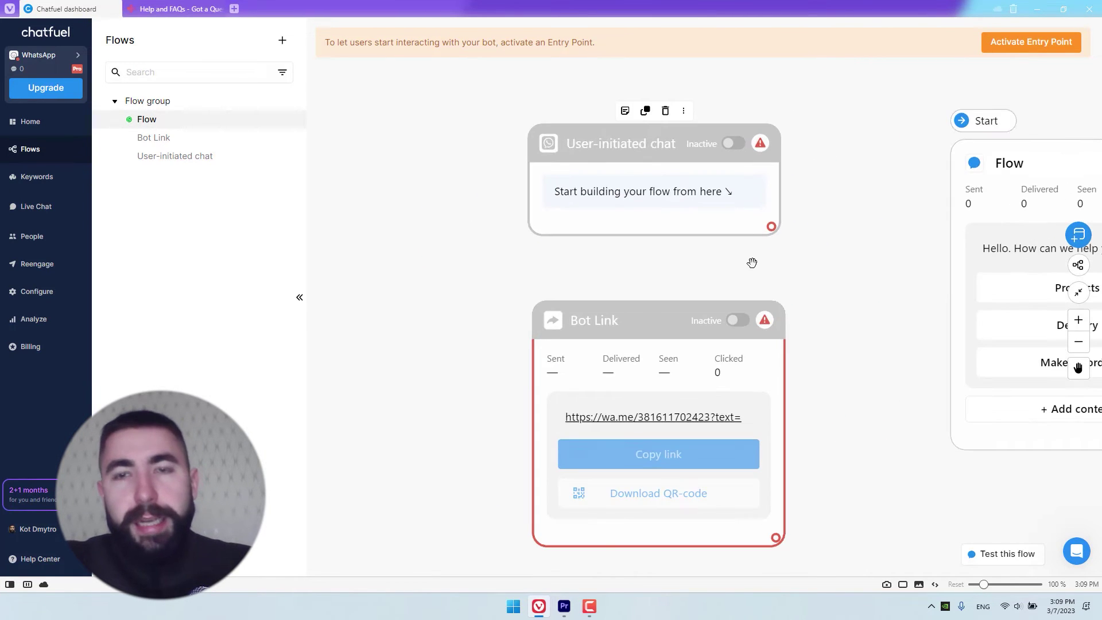
left_click_drag(769, 261, 615, 260)
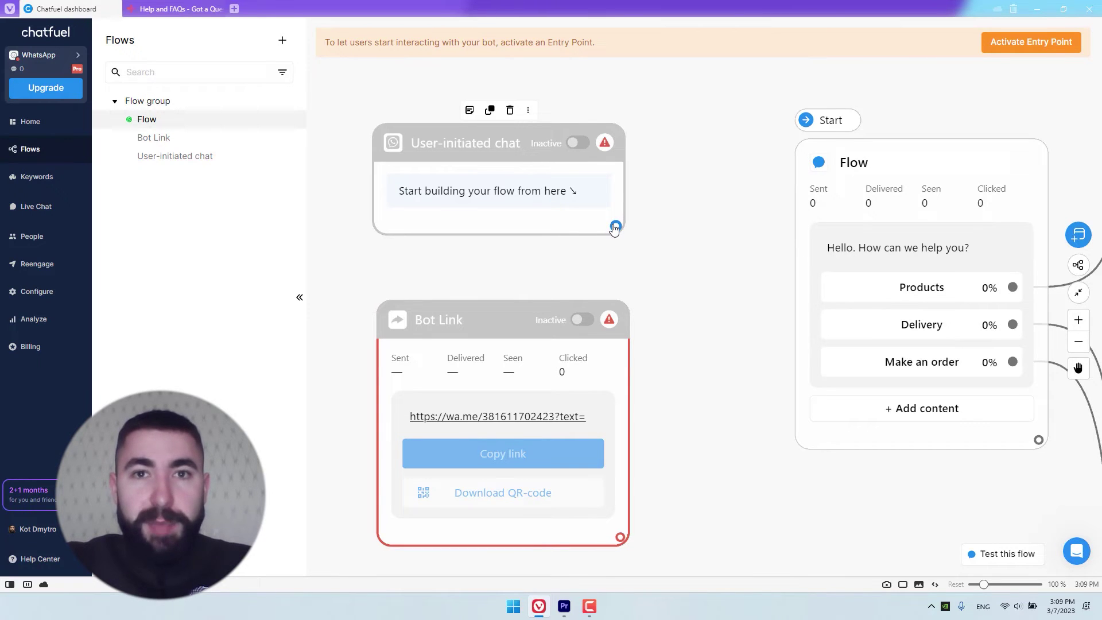
left_click_drag(615, 227, 810, 186)
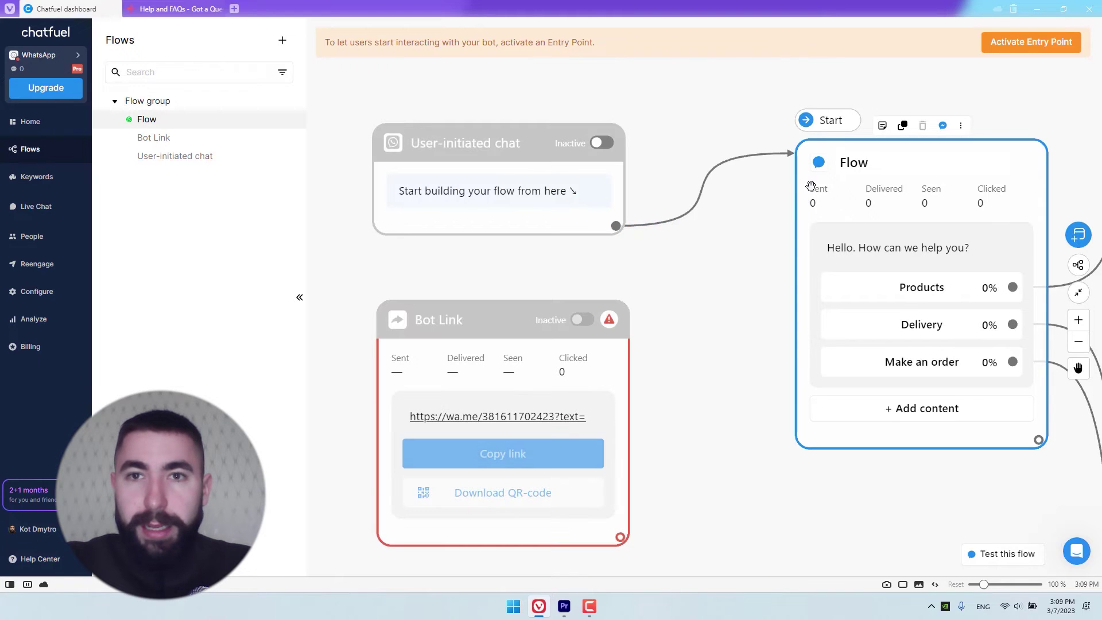
Step: Wire the Bot Link entry point into the greeting Flow block as well
left_click(748, 186)
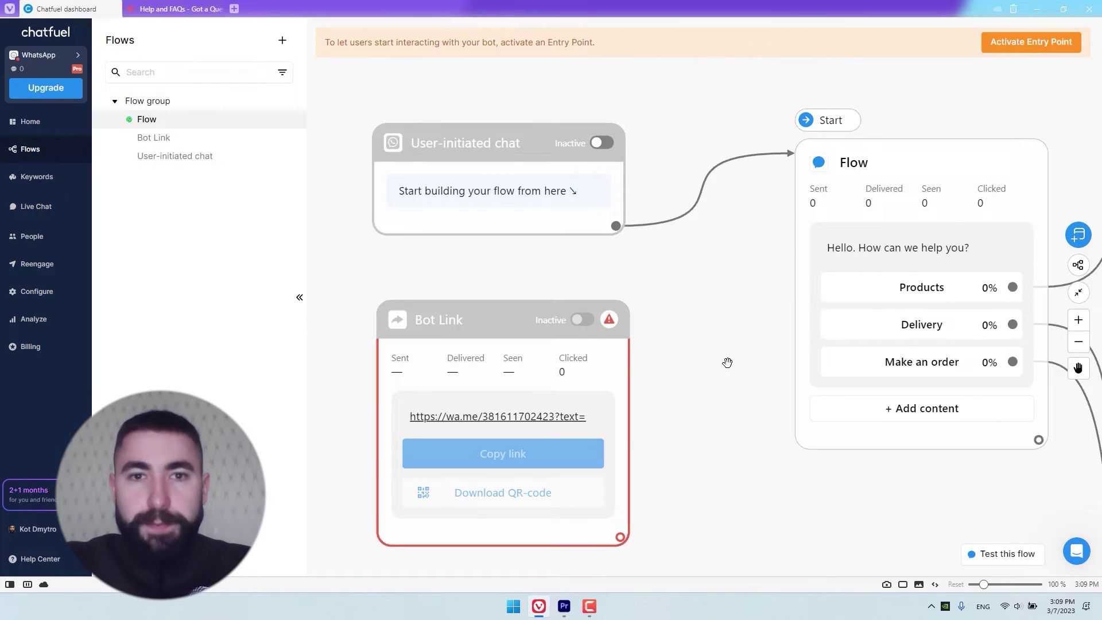
left_click_drag(728, 362, 729, 316)
left_click_drag(510, 273, 504, 253)
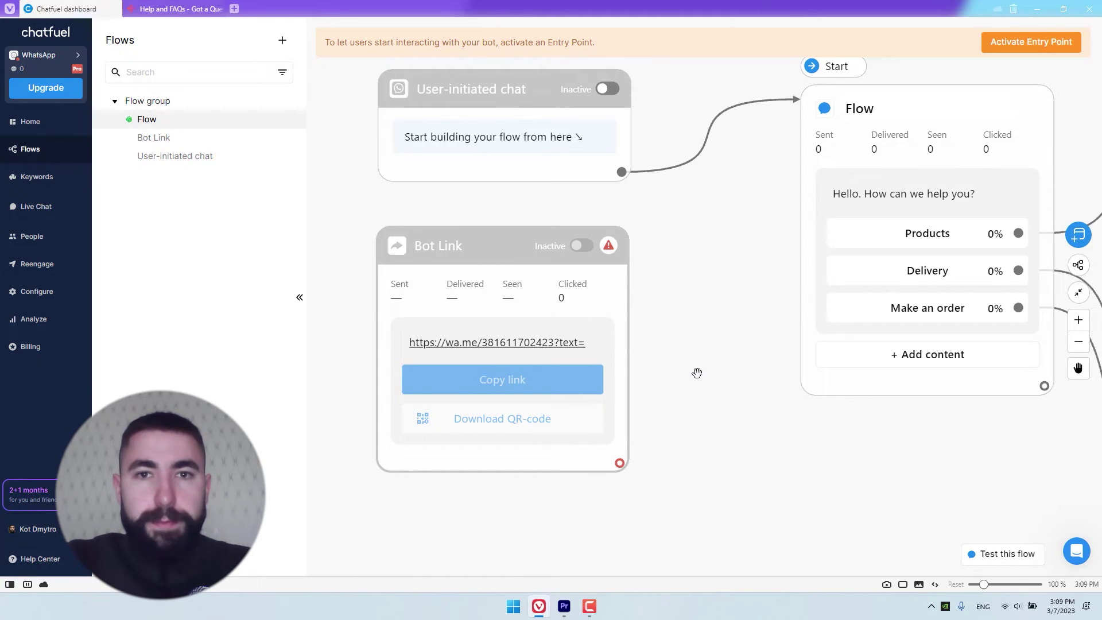
left_click_drag(619, 462, 807, 285)
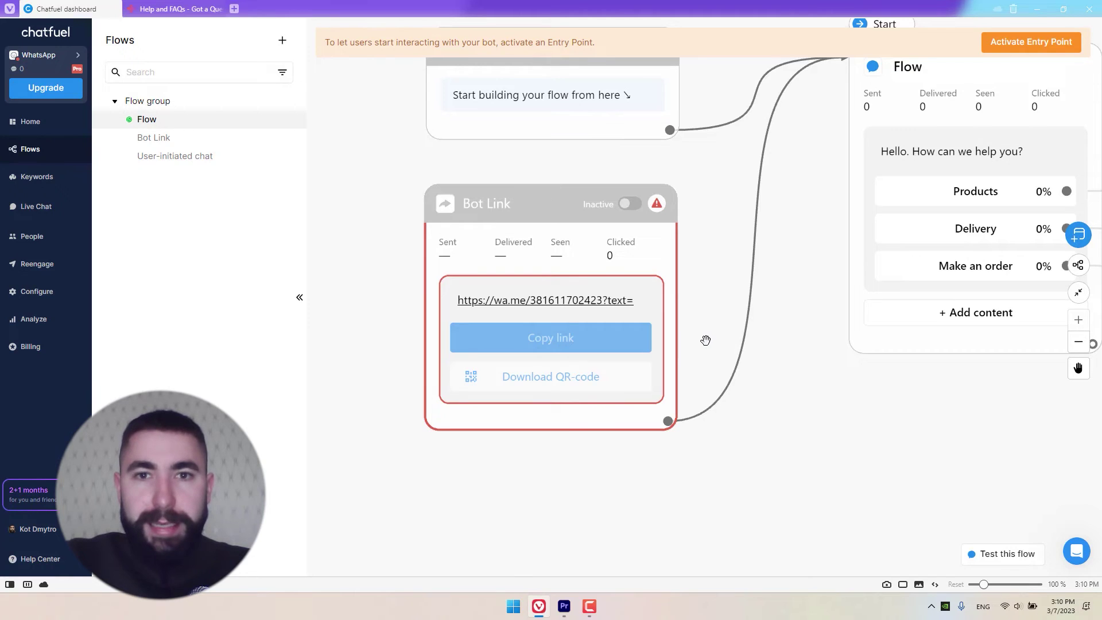
left_click(634, 302)
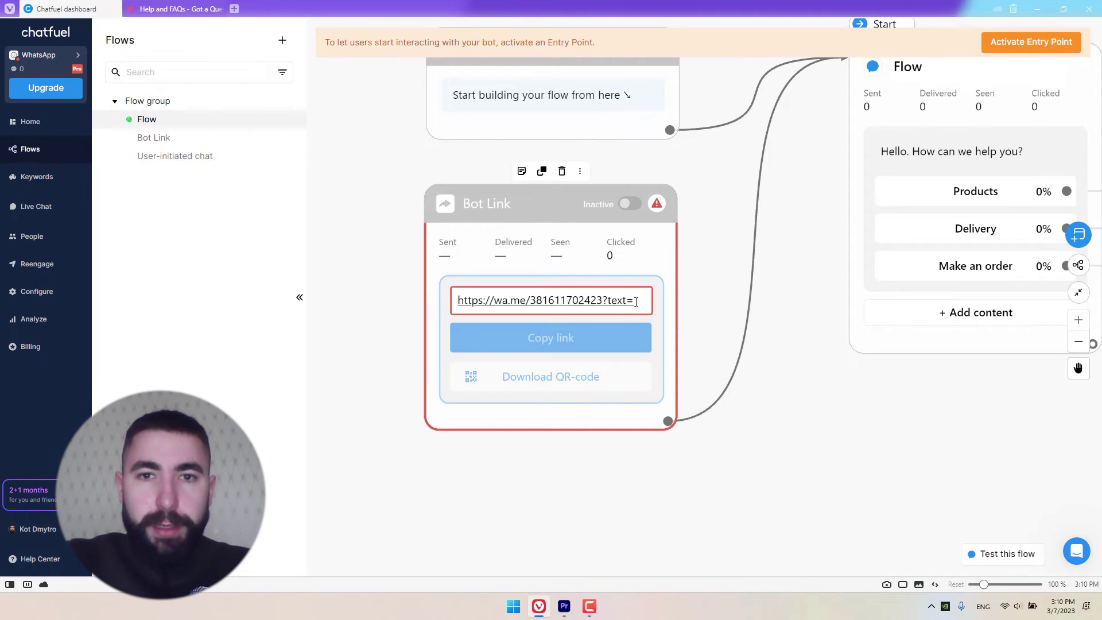
Step: Set the Bot Link's prefilled text to 'start' so the URL ends in text=start
left_click(636, 301)
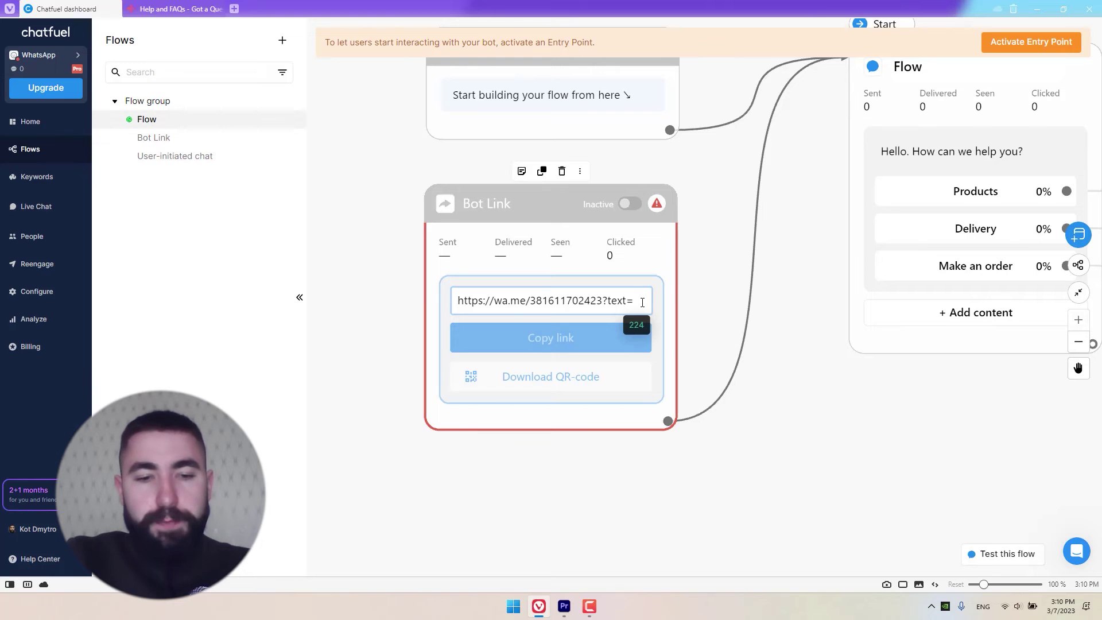
type("start")
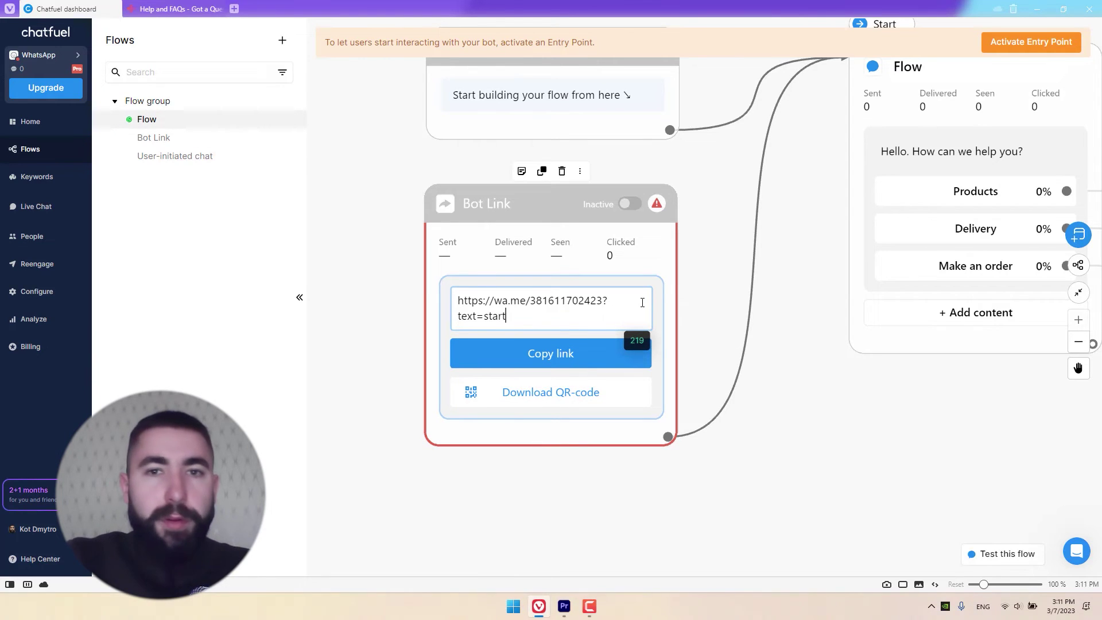
left_click(696, 310)
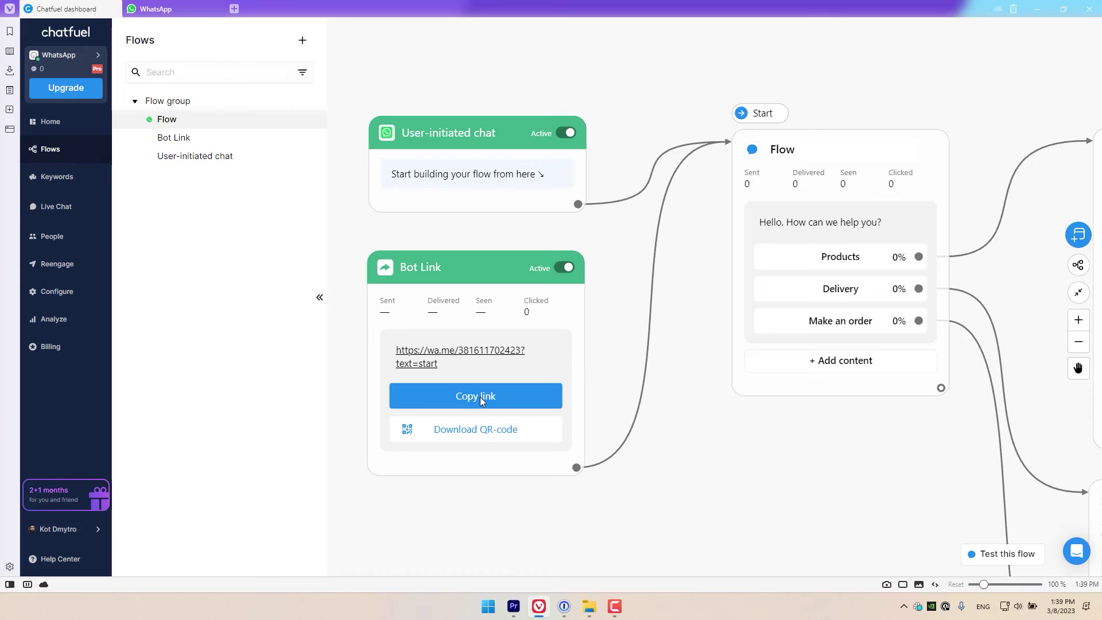
Step: Copy the Bot Link URL and load it in a new Vivaldi tab
left_click(479, 397)
left_click(481, 401)
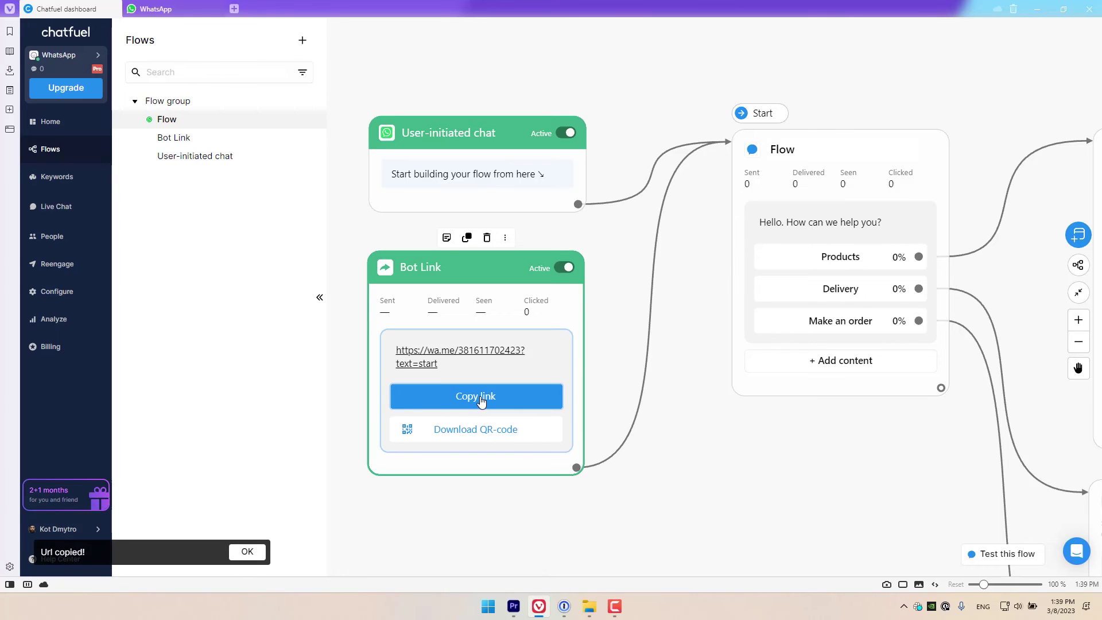
key("ctrl+t")
key("ctrl+v")
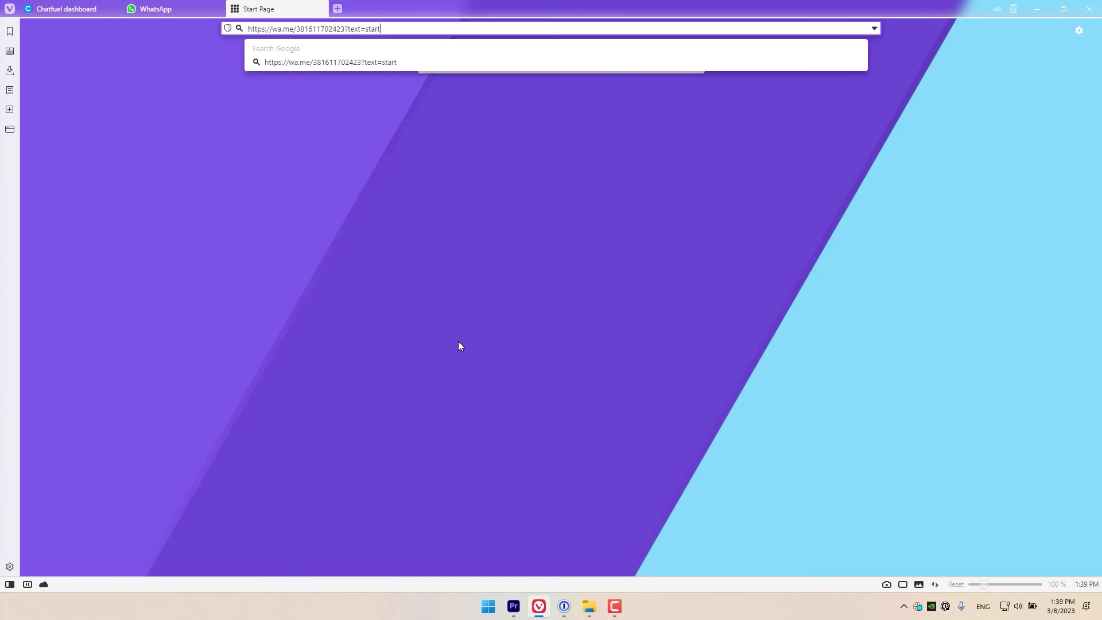
key("Return")
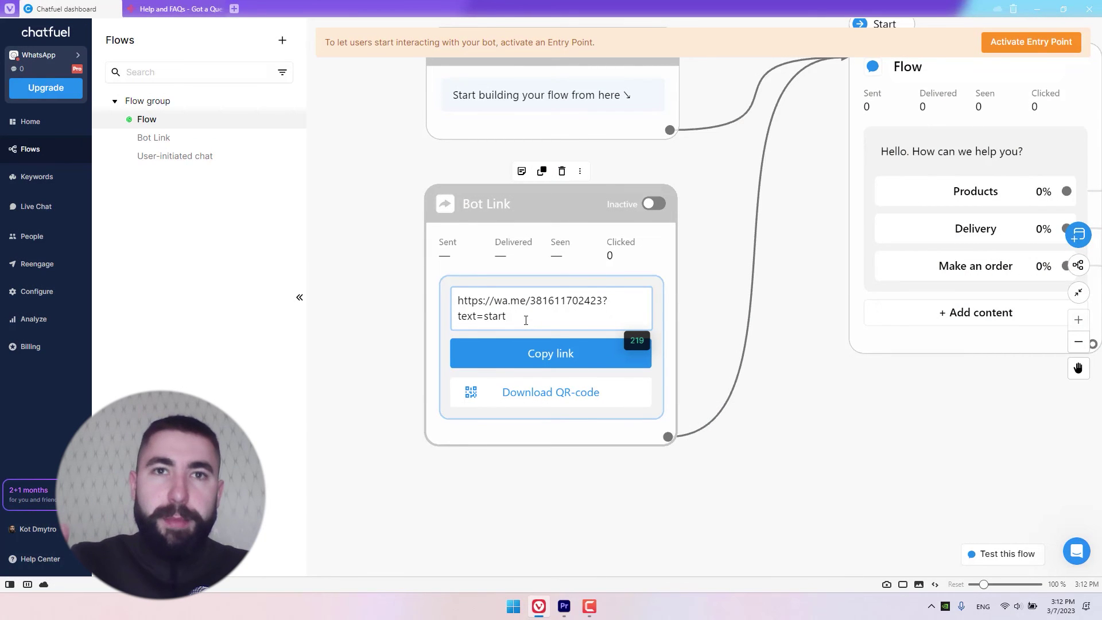
left_click_drag(508, 317, 484, 317)
left_click(692, 332)
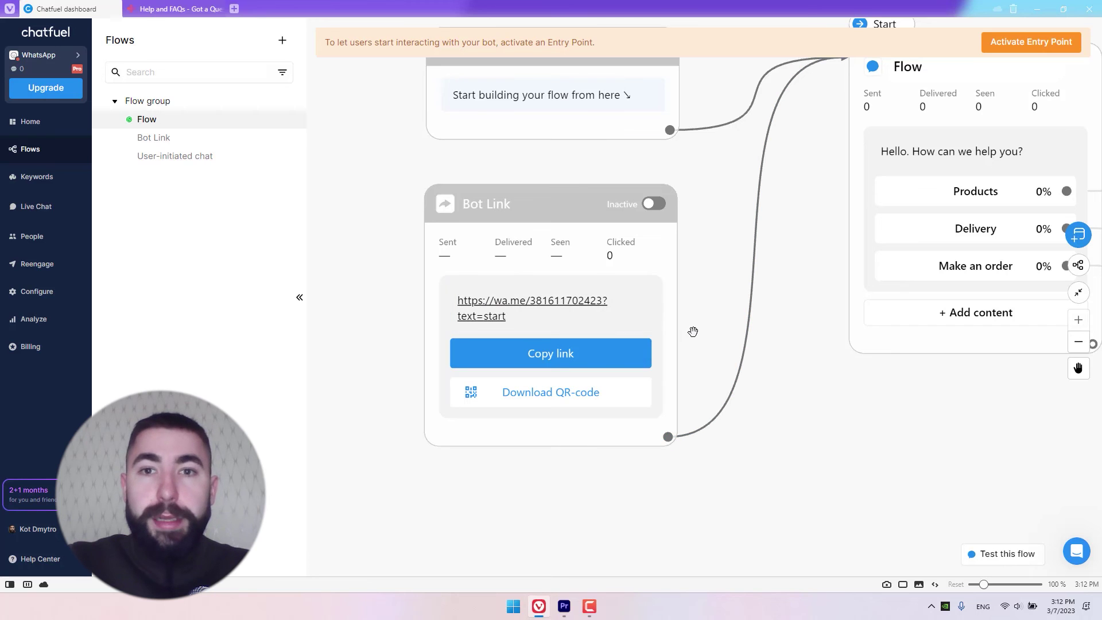
scroll(693, 331, "down", 2)
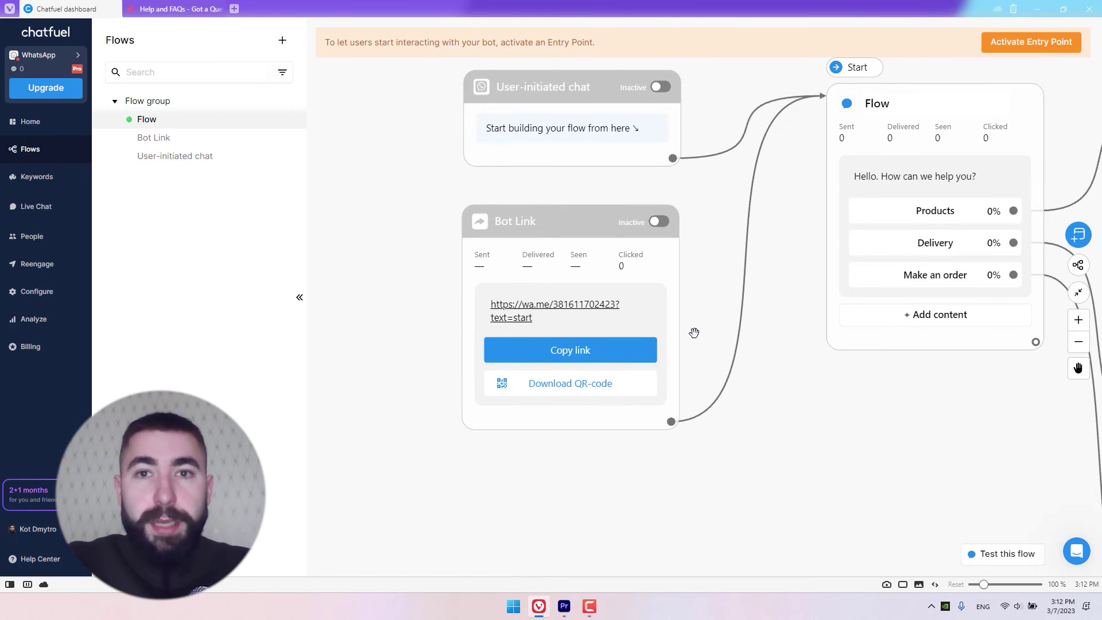
mouse_move(645, 222)
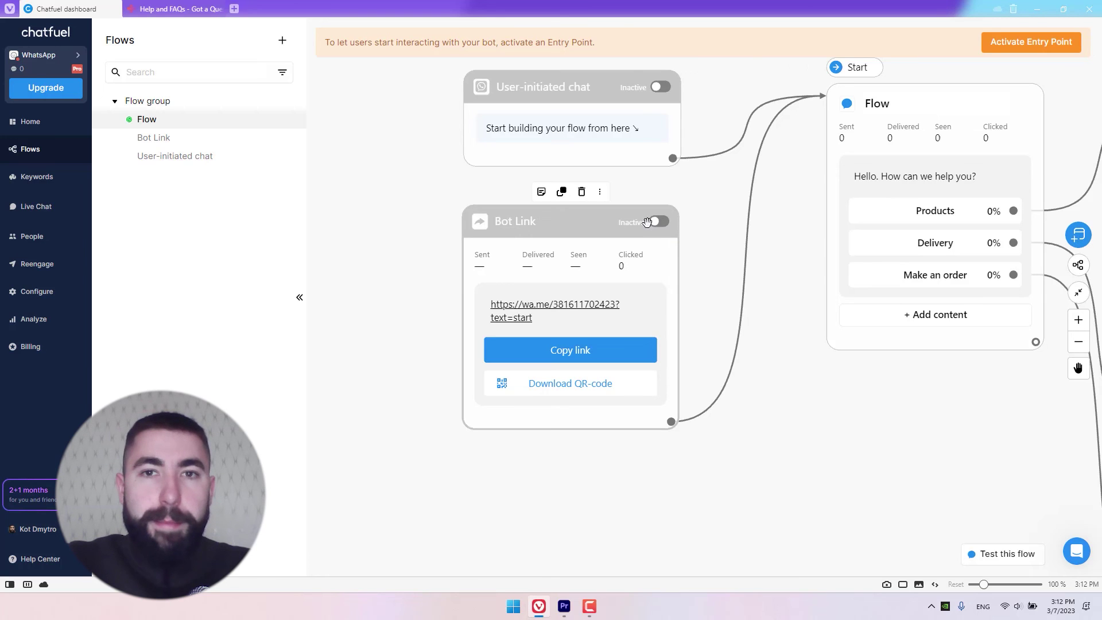
left_click(660, 223)
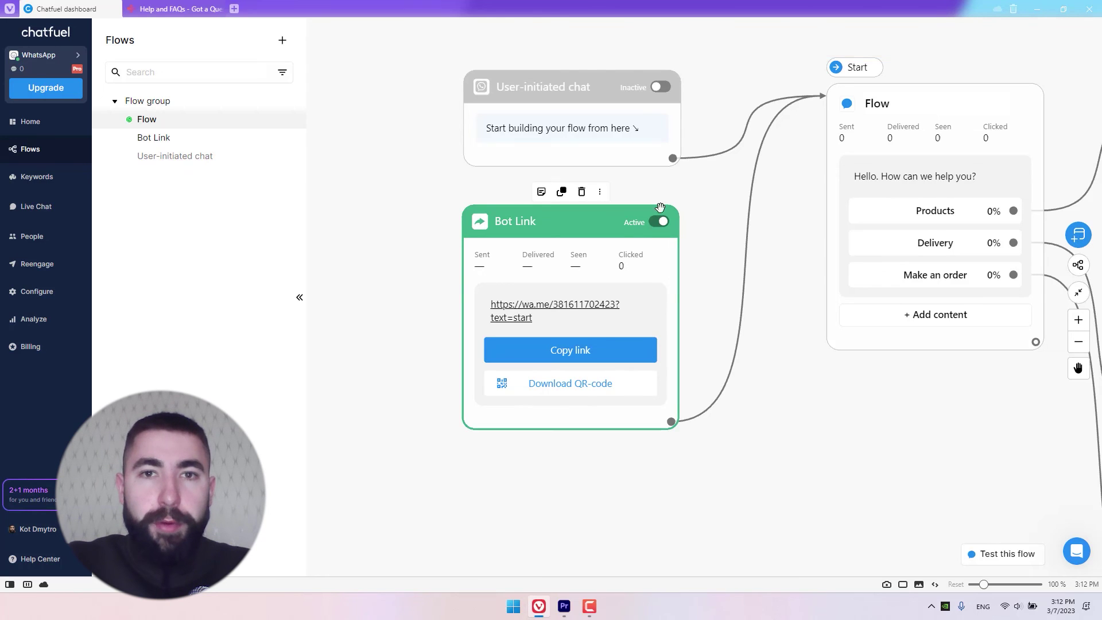
Step: Switch the User-initiated chat entry point to Active
left_click(661, 90)
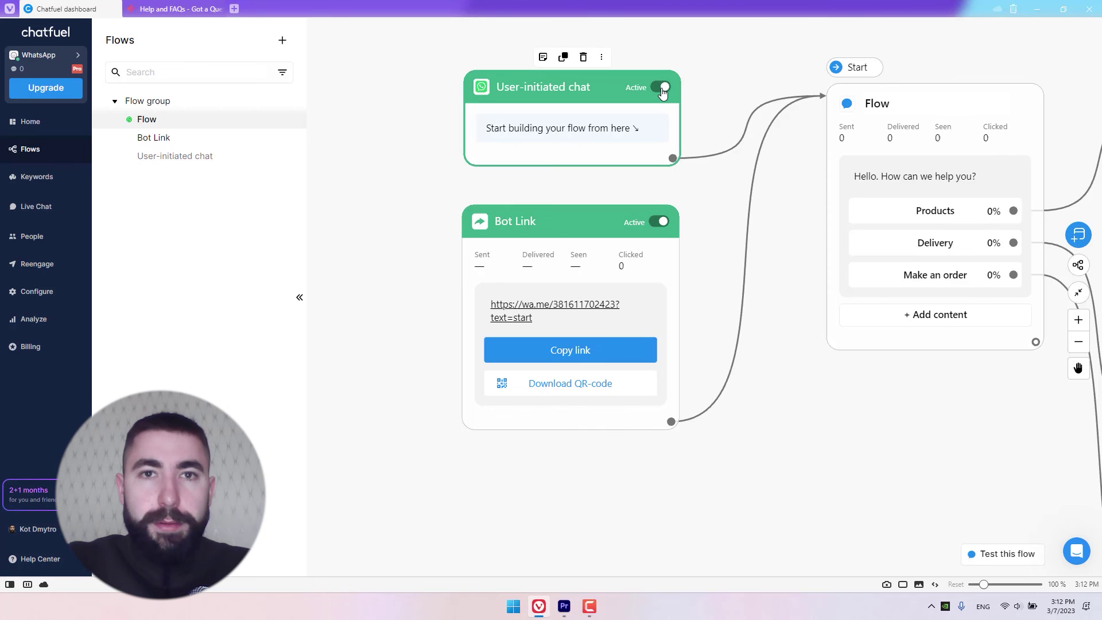
left_click_drag(791, 210, 681, 258)
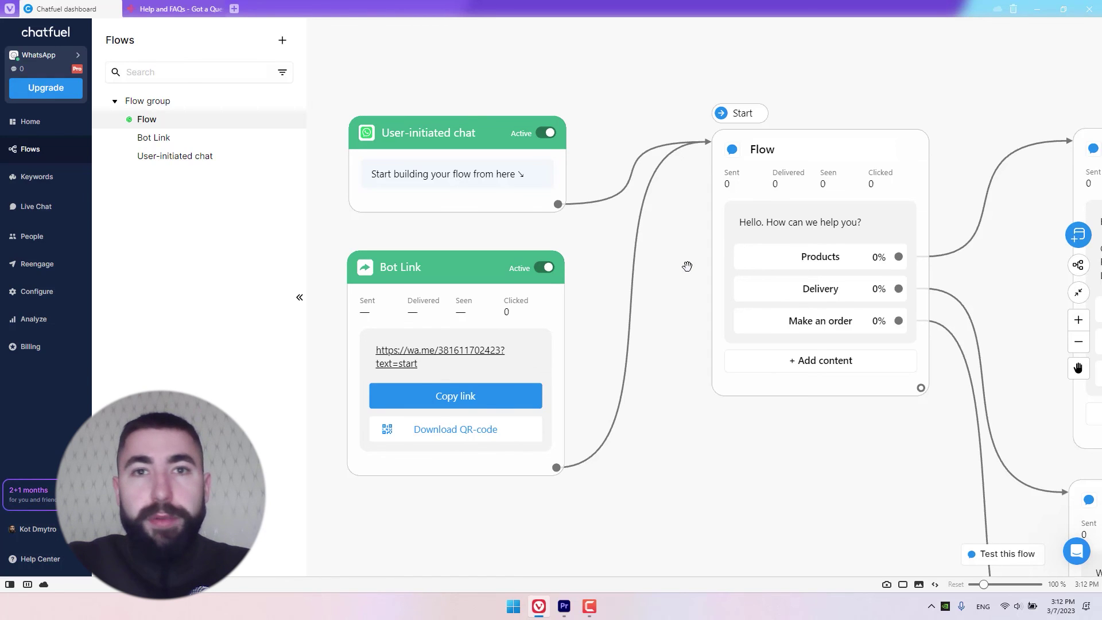
mouse_move(383, 118)
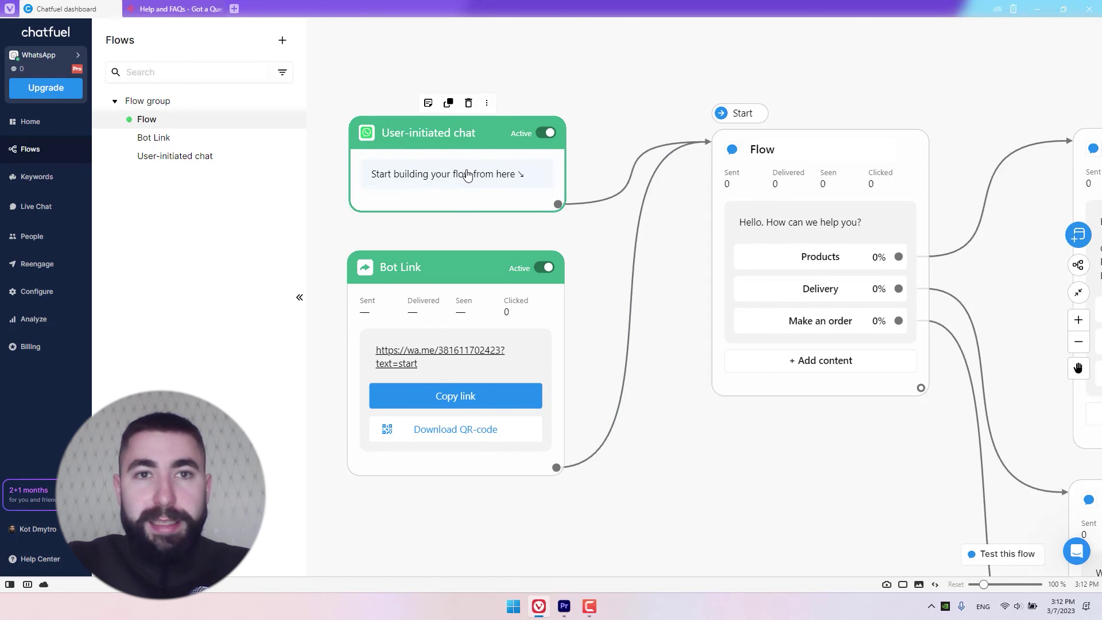